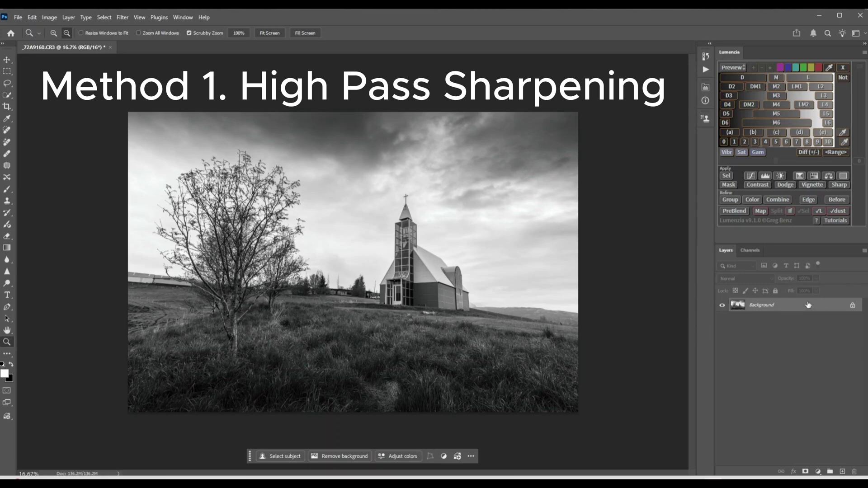
# Duplicate the church photo's Background layer into a Background copy layer above it
pyautogui.moveTo(807, 306); pyautogui.dragTo(844, 474)
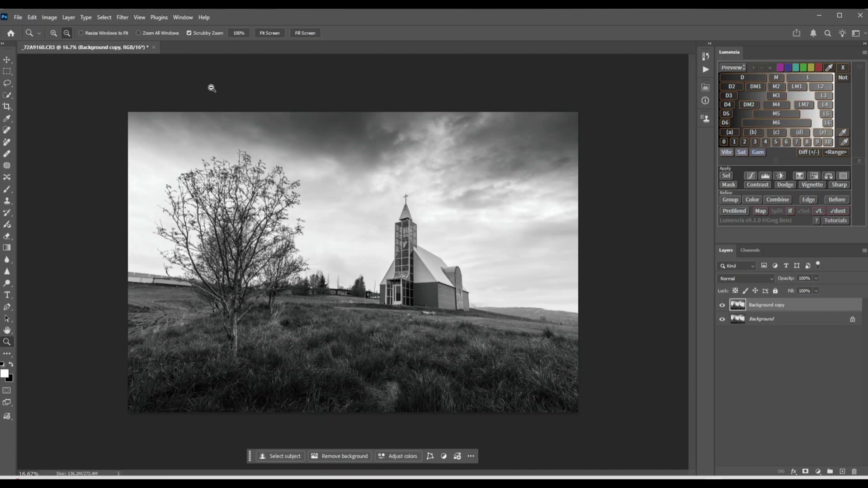
# Run High Pass on Background copy, testing radii before settling on 2.5 pixels
pyautogui.click(123, 18)
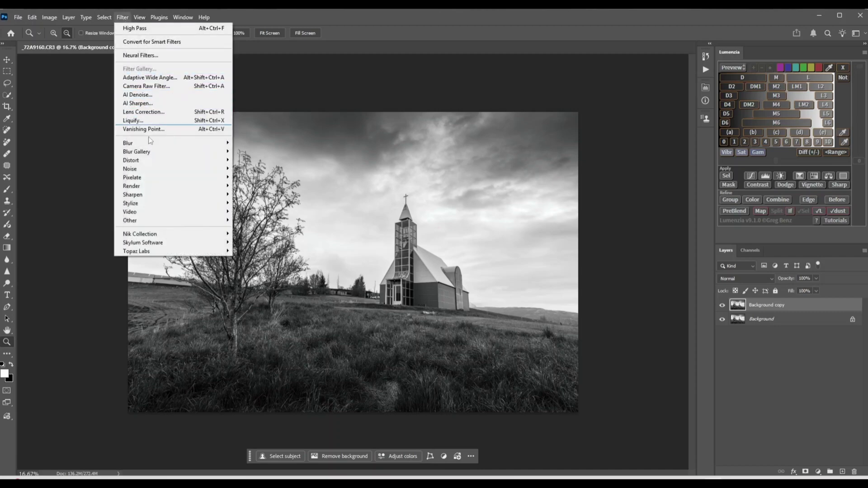
pyautogui.moveTo(144, 223)
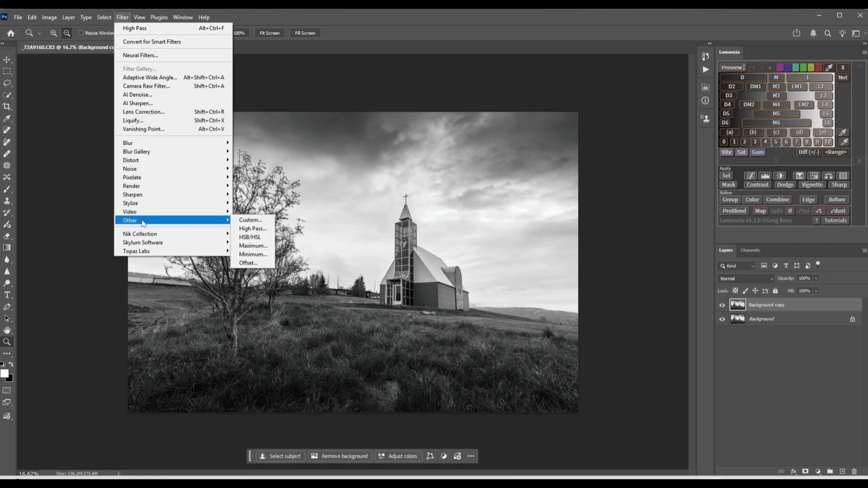
pyautogui.click(253, 232)
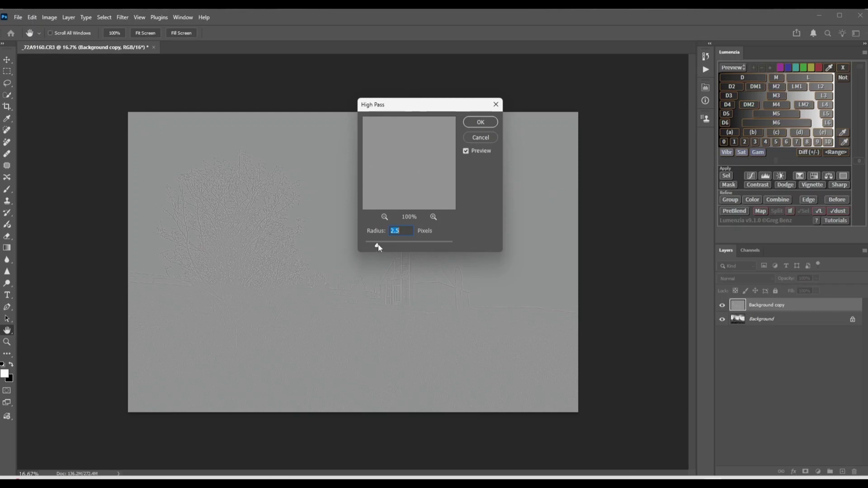
pyautogui.moveTo(377, 245); pyautogui.dragTo(403, 247)
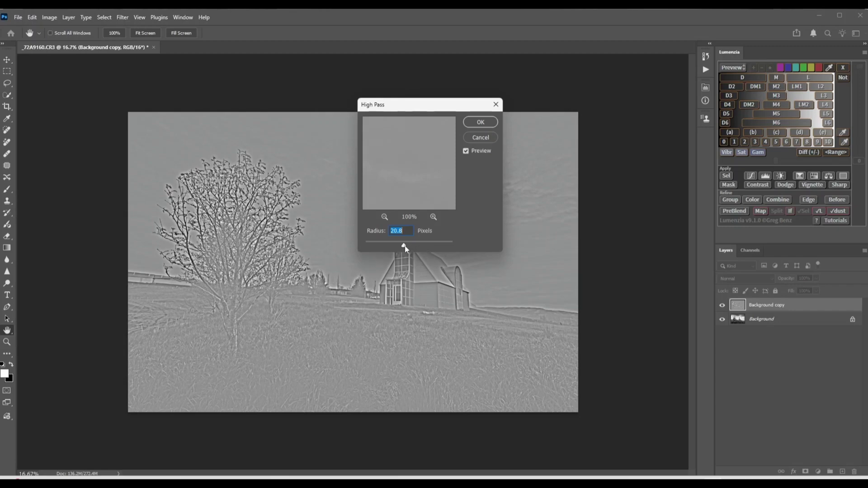
pyautogui.moveTo(404, 246); pyautogui.dragTo(377, 247)
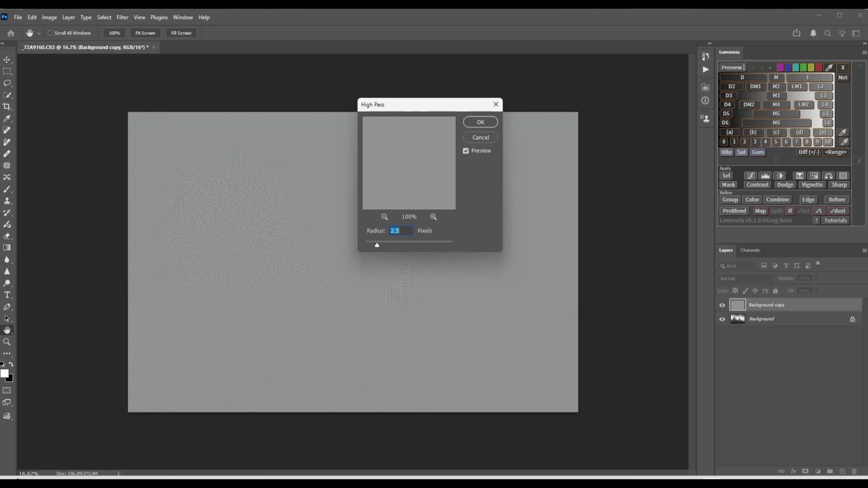
# Apply the 2.5-pixel High Pass and set Background copy's blend mode to Overlay
pyautogui.click(480, 122)
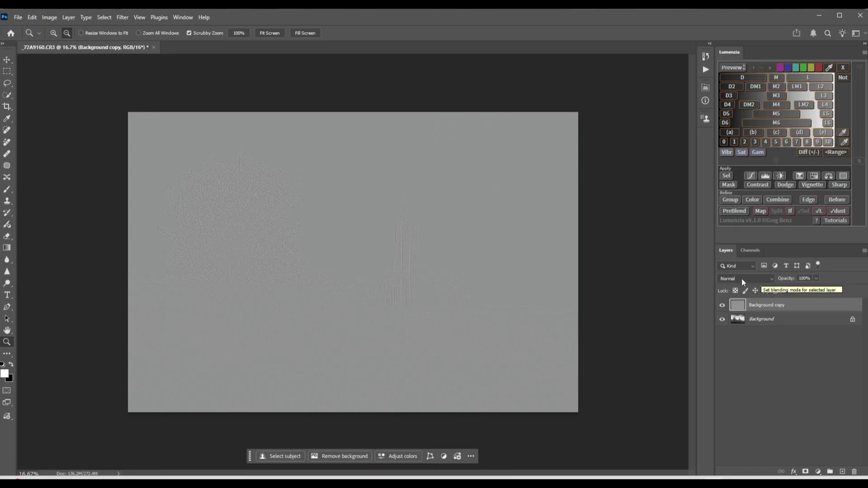
pyautogui.click(772, 282)
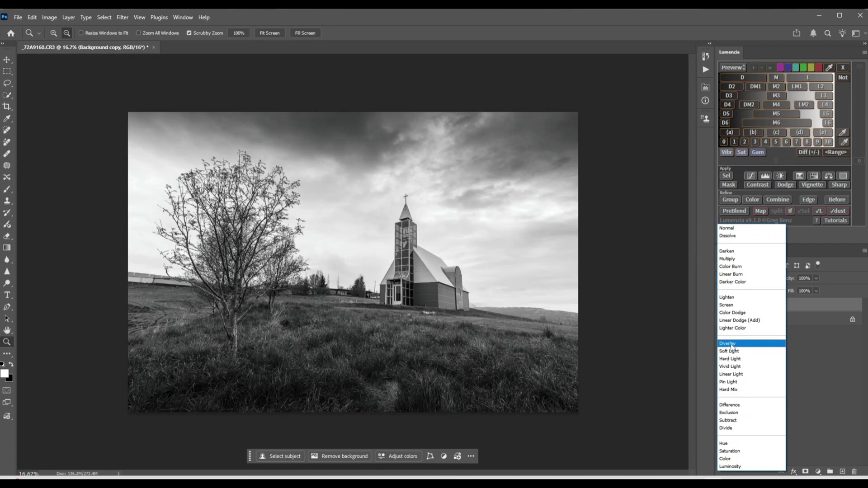
pyautogui.click(732, 344)
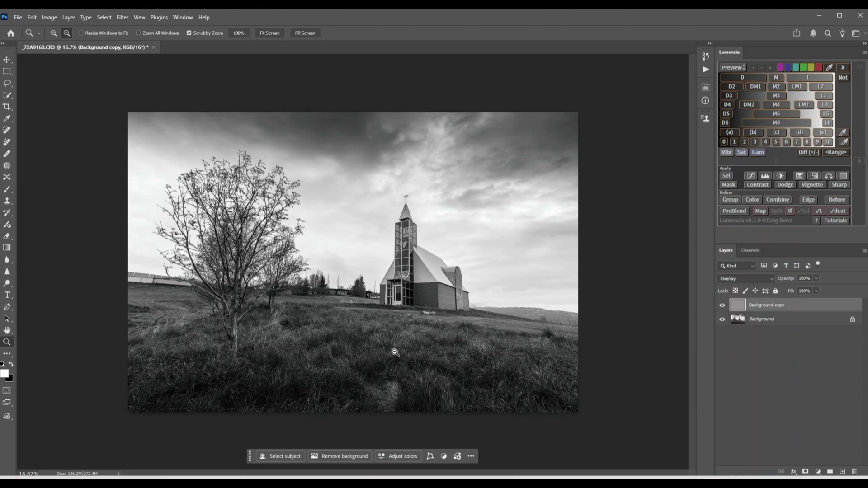
# View the foreground grass at 100% and toggle Background copy off and on to compare
pyautogui.click(242, 34)
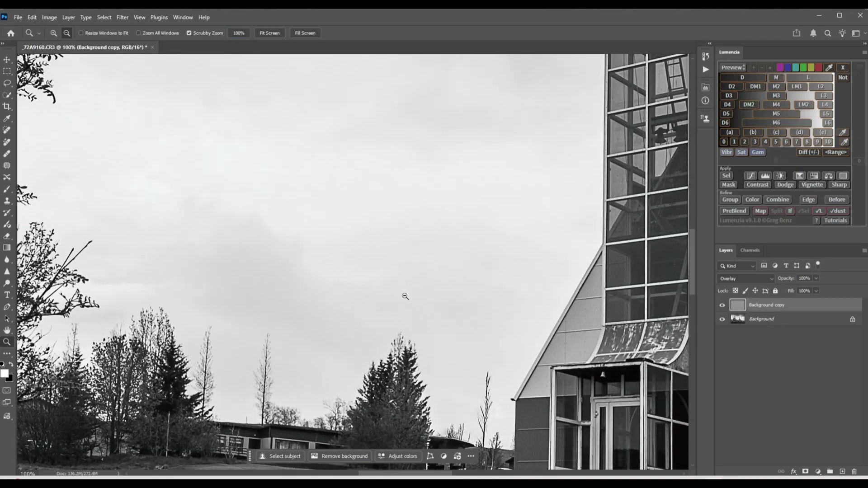
pyautogui.moveTo(413, 357); pyautogui.dragTo(381, 141)
pyautogui.moveTo(393, 421); pyautogui.dragTo(398, 181)
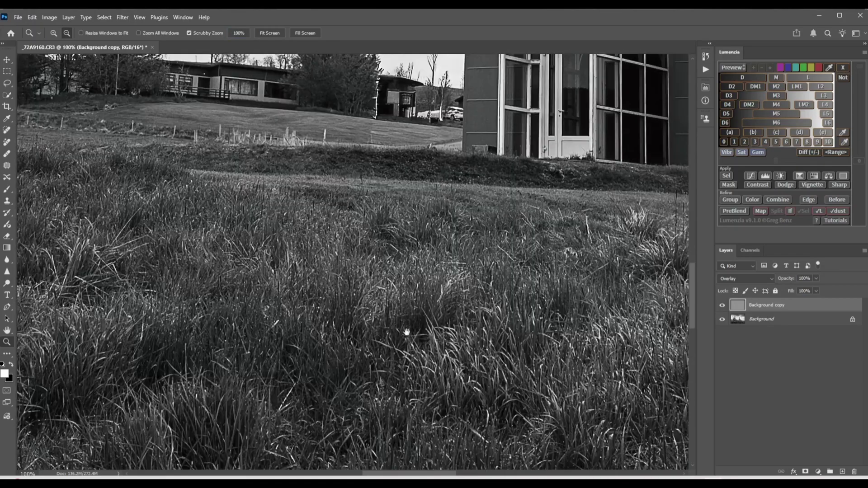
pyautogui.moveTo(406, 333); pyautogui.dragTo(457, 215)
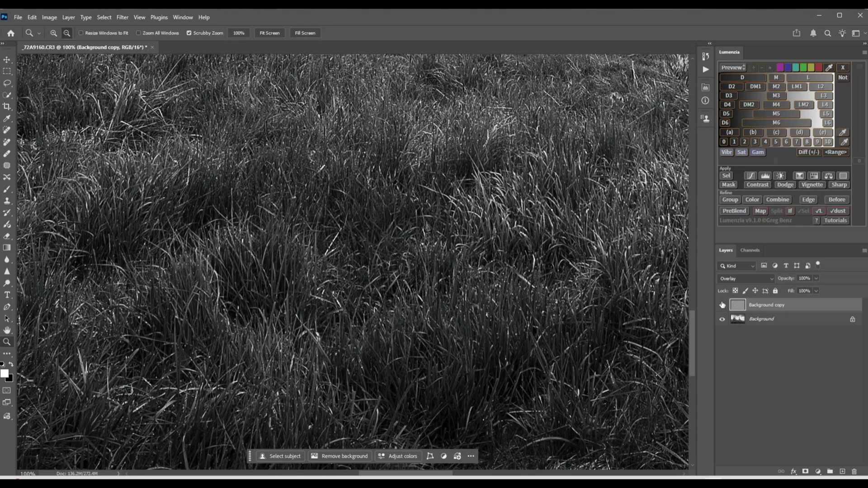
pyautogui.click(722, 306)
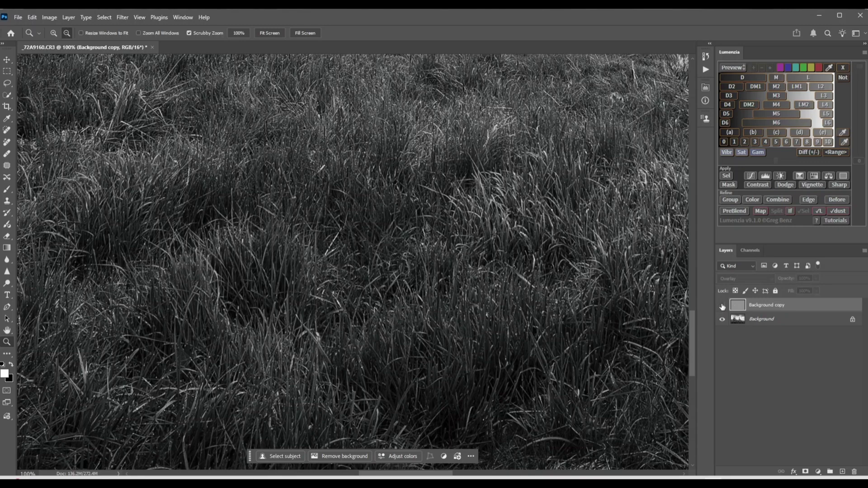
pyautogui.click(722, 306)
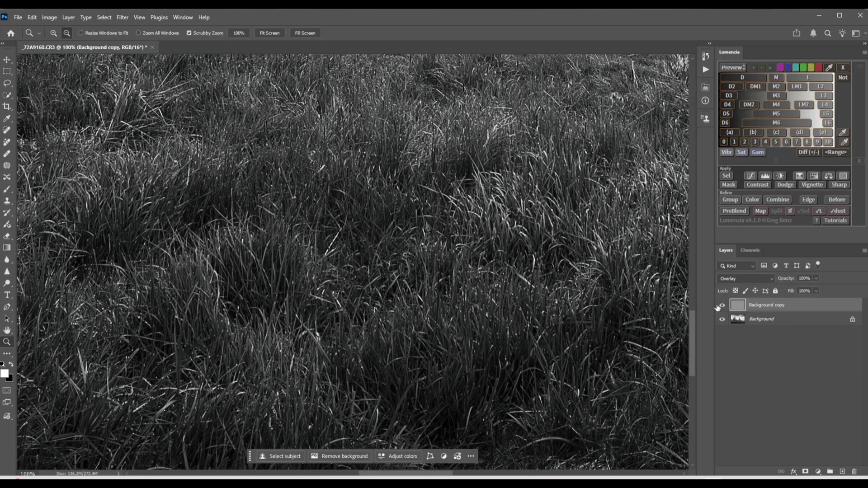
# Set Background copy's opacity to 79%, toggling its visibility to compare the sharpening
pyautogui.click(816, 279)
pyautogui.moveTo(818, 290); pyautogui.dragTo(757, 289)
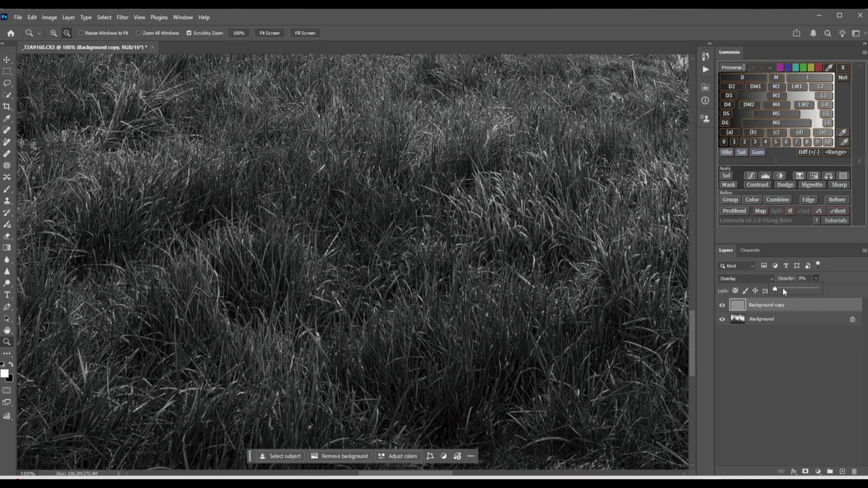
pyautogui.moveTo(776, 291); pyautogui.dragTo(786, 293)
pyautogui.moveTo(809, 292); pyautogui.dragTo(809, 292)
pyautogui.click(721, 306)
pyautogui.click(721, 306)
# Fit the whole church photo on screen and toggle the sharpening layer off and on twice
pyautogui.click(268, 33)
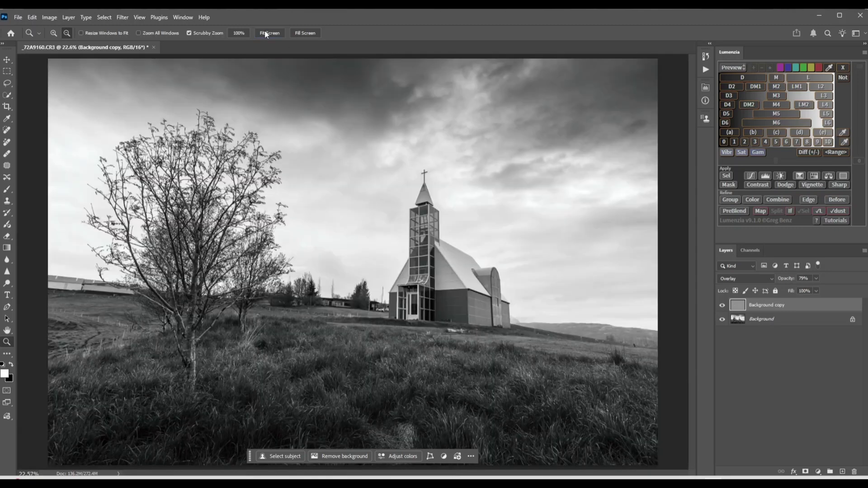
pyautogui.click(395, 262)
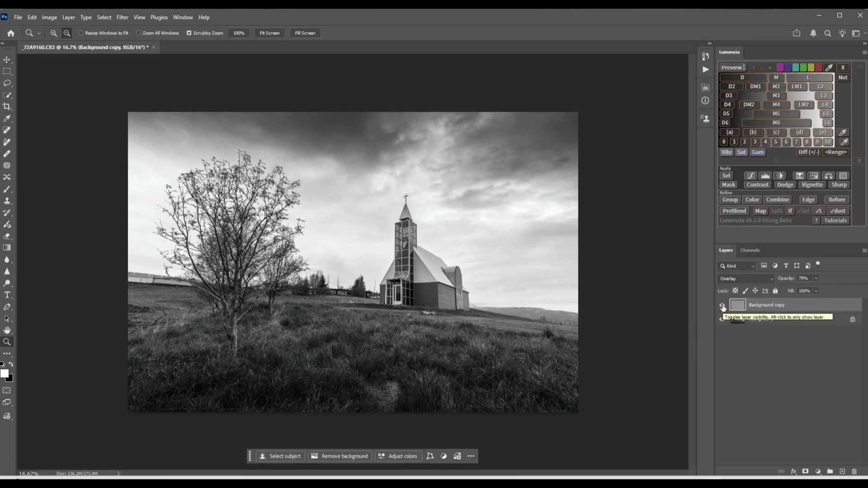
pyautogui.click(722, 306)
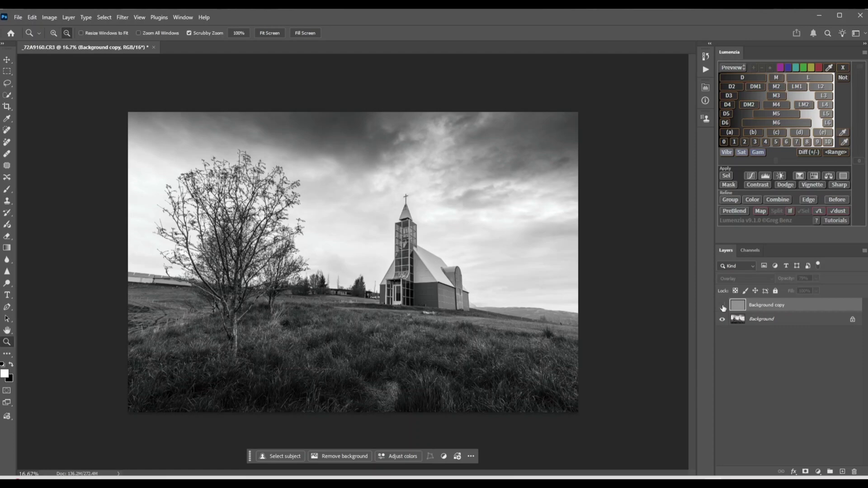
pyautogui.click(722, 306)
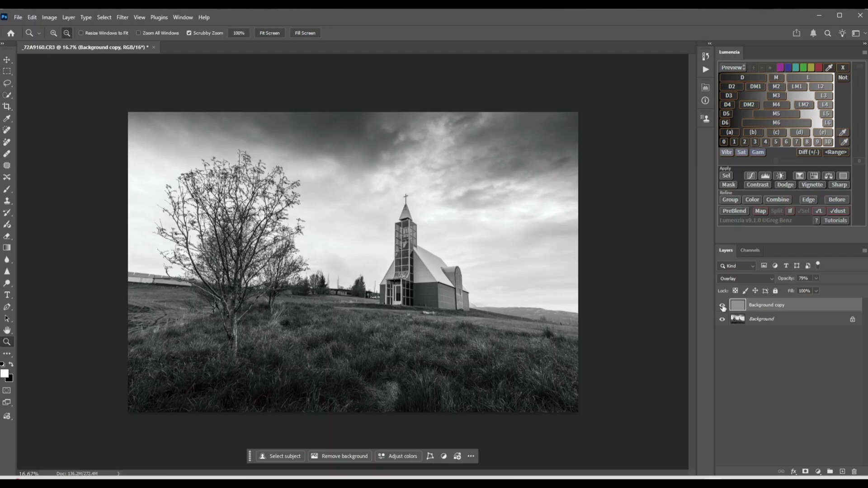
pyautogui.click(722, 307)
pyautogui.click(722, 307)
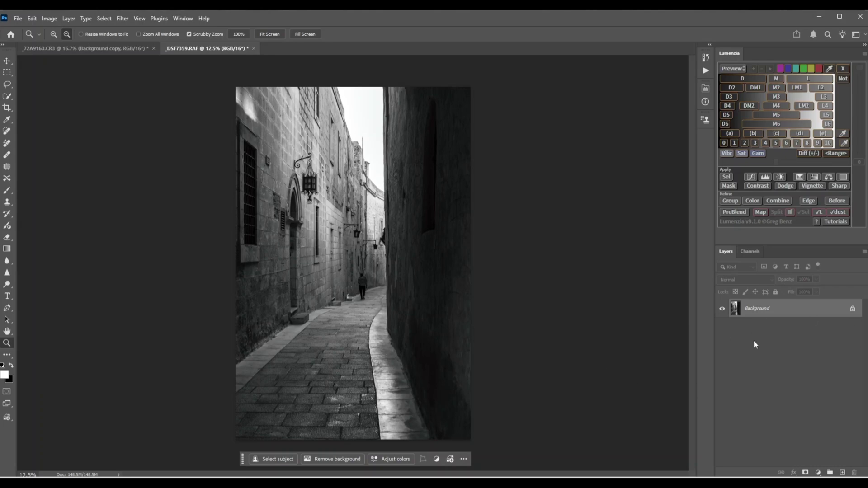
pyautogui.moveTo(801, 308); pyautogui.dragTo(842, 473)
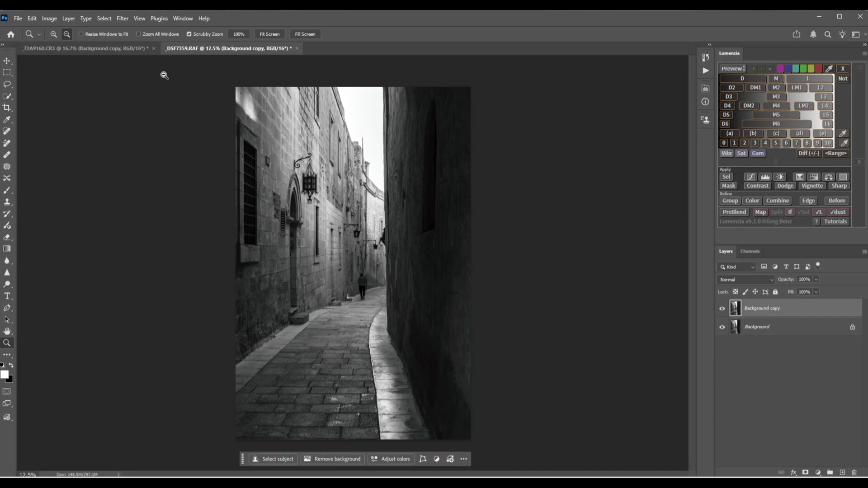
# Open Filter > Sharpen > Unsharp Mask on the alley photo
pyautogui.click(122, 19)
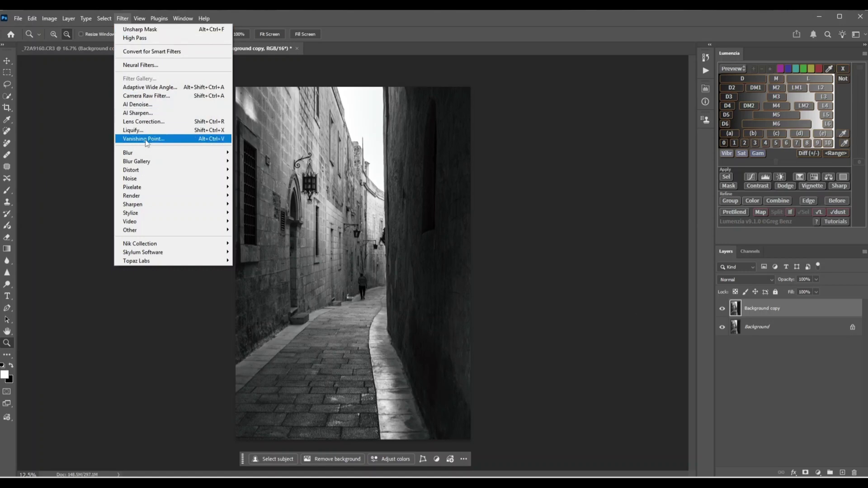
pyautogui.moveTo(145, 207)
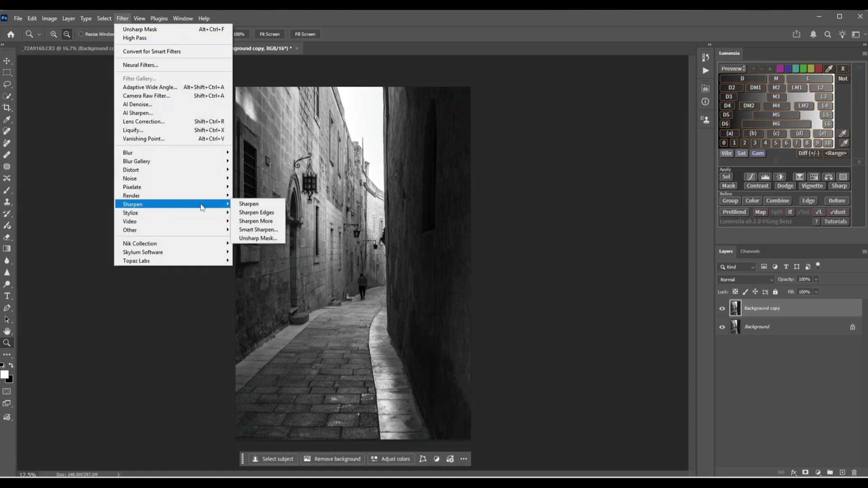
pyautogui.click(253, 239)
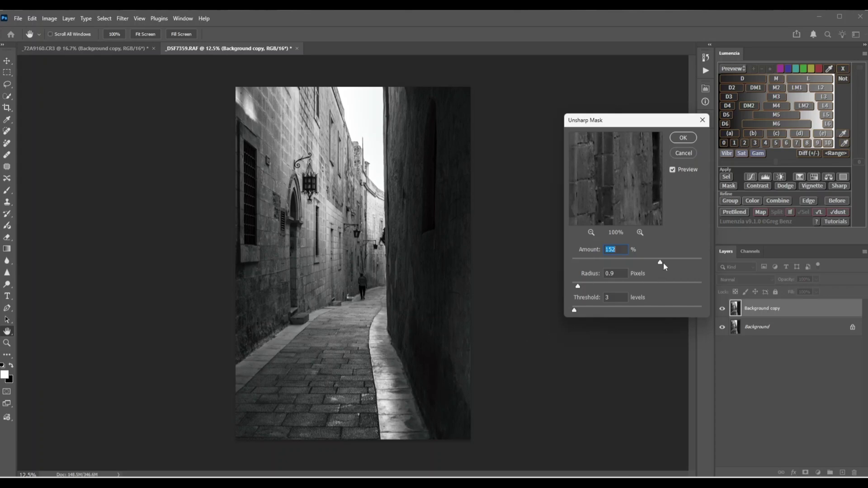
# Set Unsharp Mask to Amount 1%, Radius 0.1 pixels and Threshold 0
pyautogui.moveTo(660, 262); pyautogui.dragTo(536, 269)
pyautogui.moveTo(579, 286); pyautogui.dragTo(557, 289)
pyautogui.press('Tab')
# Zoom to 100% and pan to the wall lamp and arches in the alley
pyautogui.click(114, 33)
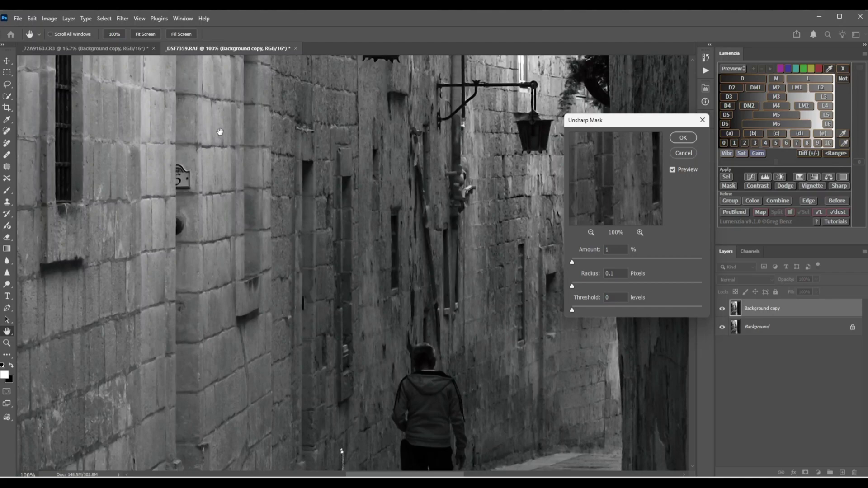
pyautogui.moveTo(220, 132); pyautogui.dragTo(412, 338)
pyautogui.moveTo(276, 175); pyautogui.dragTo(446, 349)
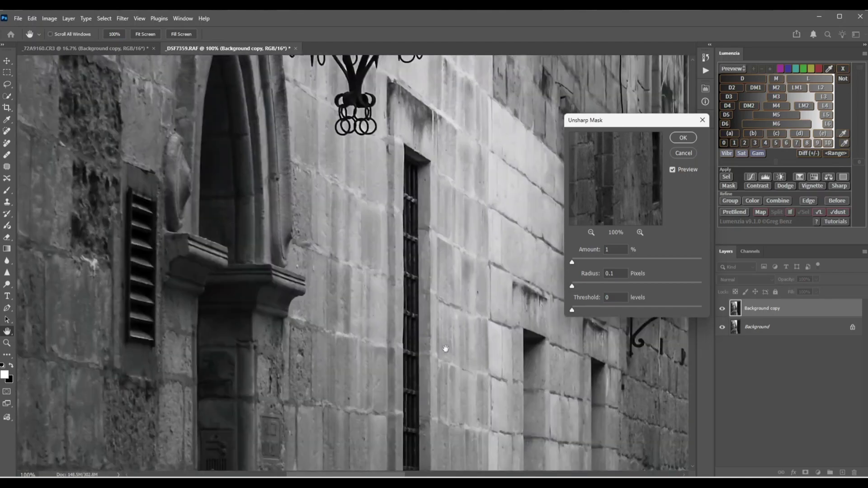
pyautogui.moveTo(377, 174); pyautogui.dragTo(363, 282)
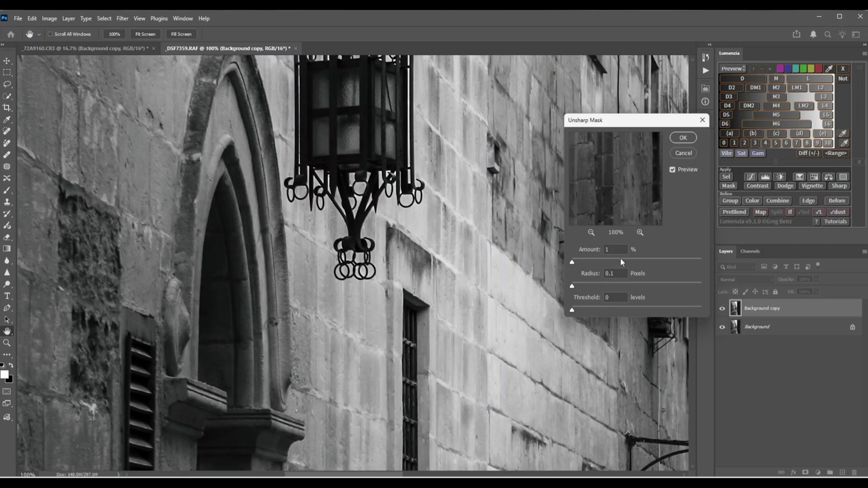
# Test much stronger Unsharp Mask settings, then settle on Amount 152% and Radius 0.9 pixels
pyautogui.click(573, 263)
pyautogui.moveTo(573, 264); pyautogui.dragTo(710, 260)
pyautogui.moveTo(573, 288)
pyautogui.mouseDown()
pyautogui.moveTo(642, 288)
pyautogui.moveTo(557, 287)
pyautogui.mouseUp()
pyautogui.moveTo(701, 262); pyautogui.dragTo(661, 266)
pyautogui.hotkey('shift', 'Tab')
pyautogui.moveTo(572, 288); pyautogui.dragTo(582, 287)
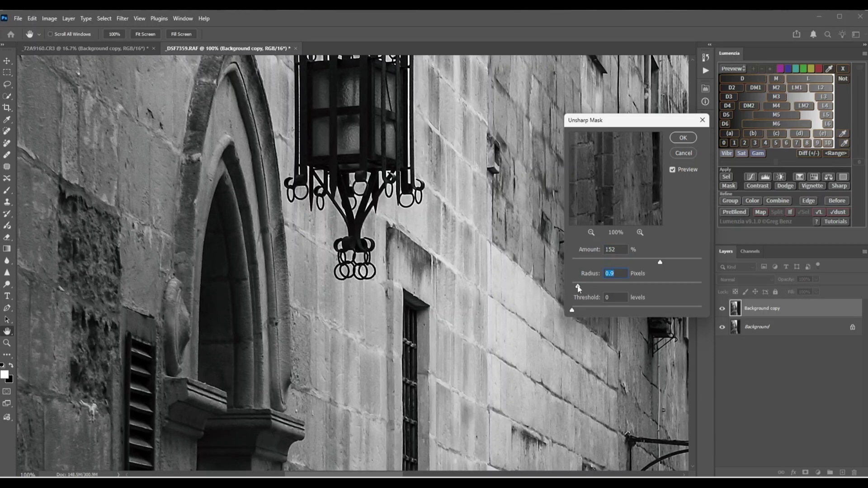
# Compare Radius 0.1 against 0.9, keep 0.9, and raise Threshold to 3 levels
pyautogui.moveTo(579, 288); pyautogui.dragTo(565, 287)
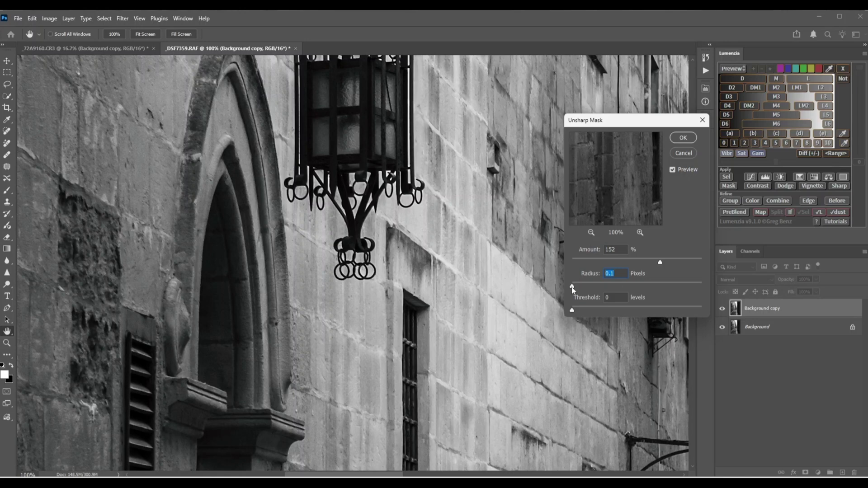
pyautogui.moveTo(573, 289); pyautogui.dragTo(578, 290)
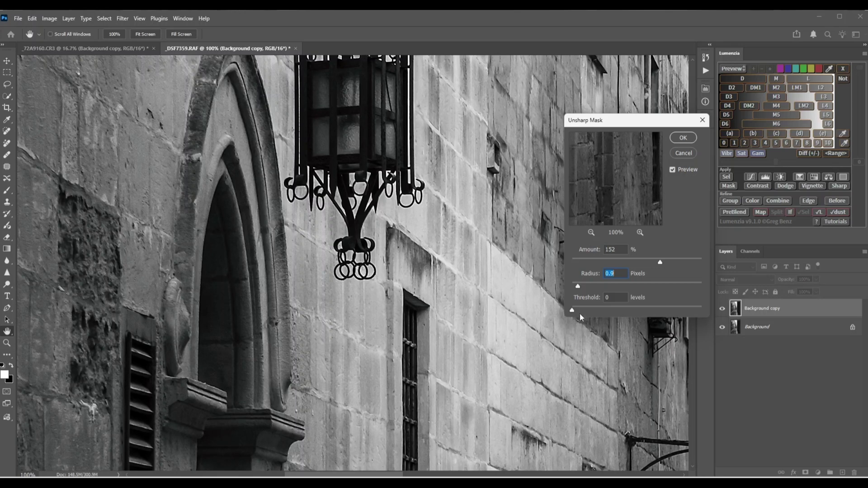
pyautogui.moveTo(572, 311); pyautogui.dragTo(574, 311)
# Apply the Unsharp Mask, compare the Background copy with and without sharpening, and adjust its opacity
pyautogui.click(682, 138)
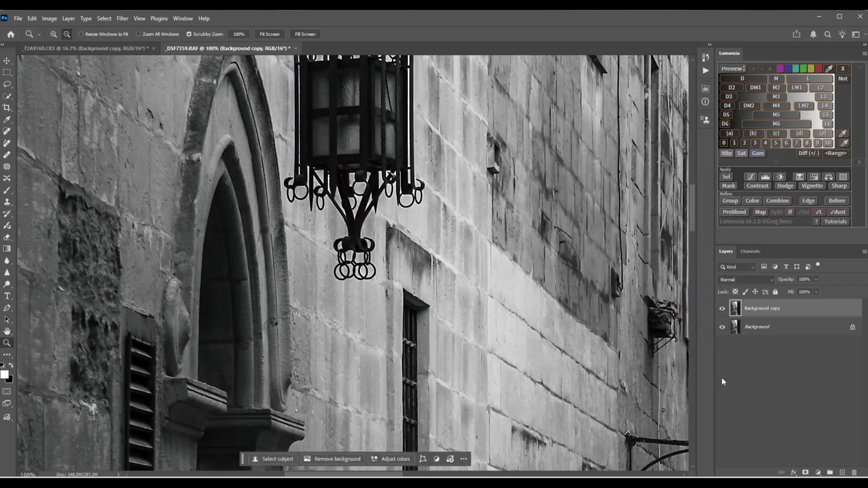
pyautogui.click(722, 310)
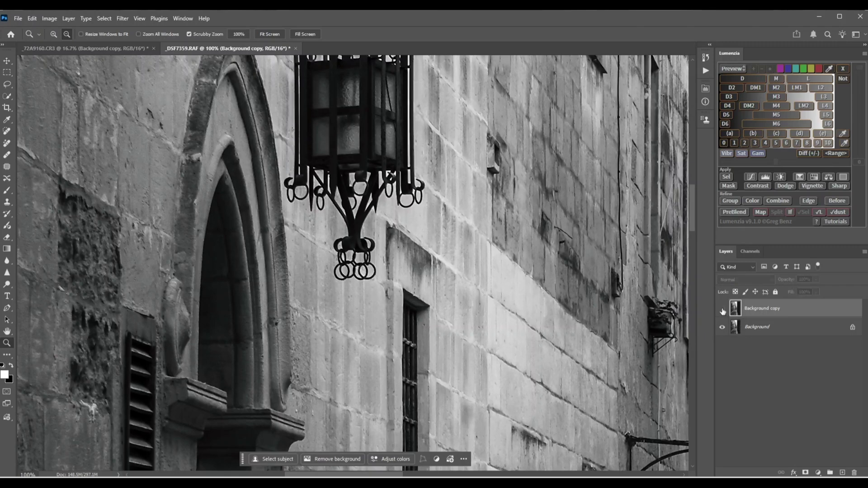
pyautogui.click(722, 310)
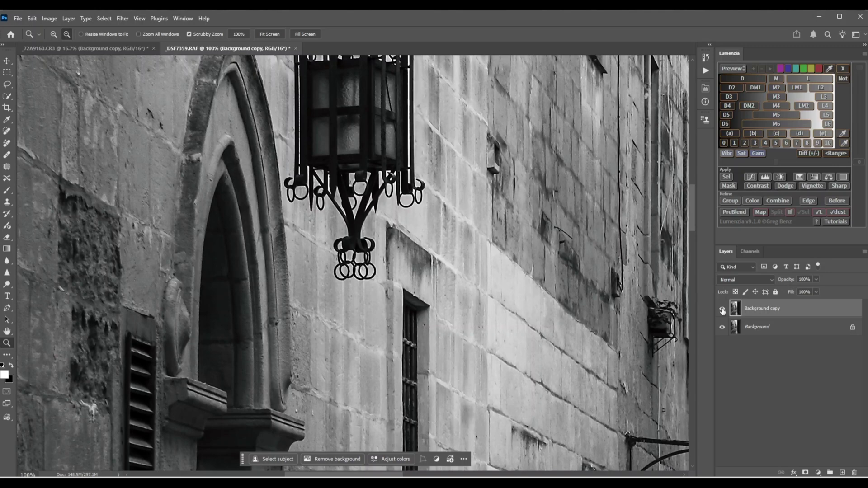
pyautogui.click(722, 310)
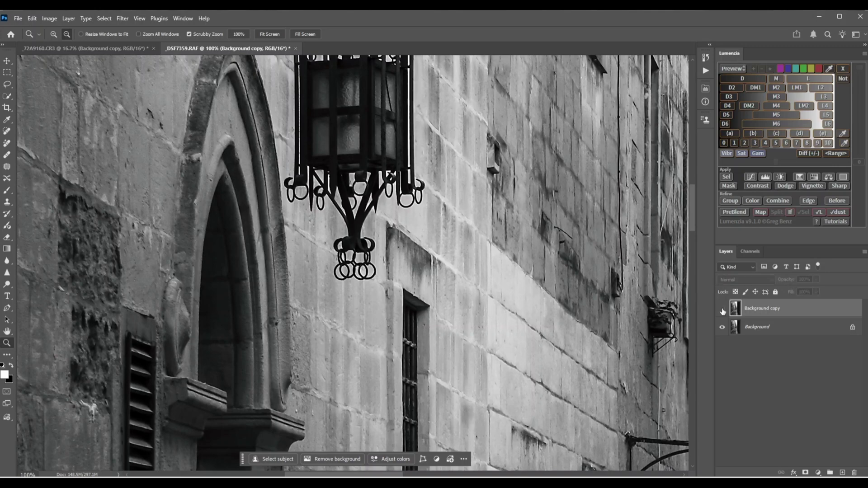
pyautogui.click(723, 310)
pyautogui.click(816, 280)
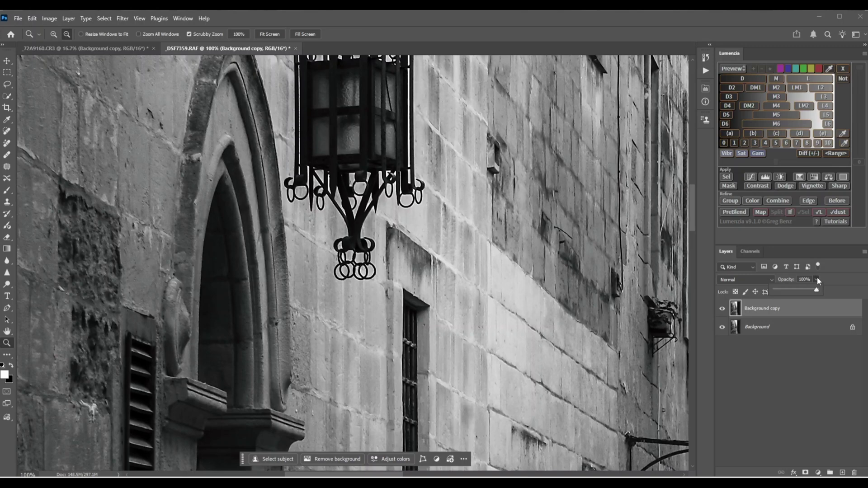
pyautogui.moveTo(816, 290)
pyautogui.mouseDown()
pyautogui.moveTo(768, 290)
pyautogui.moveTo(808, 295)
pyautogui.mouseUp()
# Fit the alley photo, zoom in on the walking man, and compare sharpened against original
pyautogui.click(269, 35)
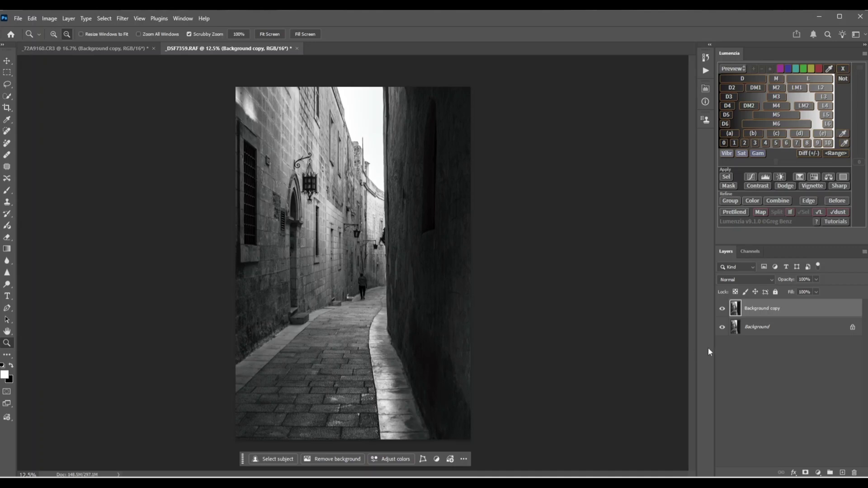
pyautogui.click(723, 310)
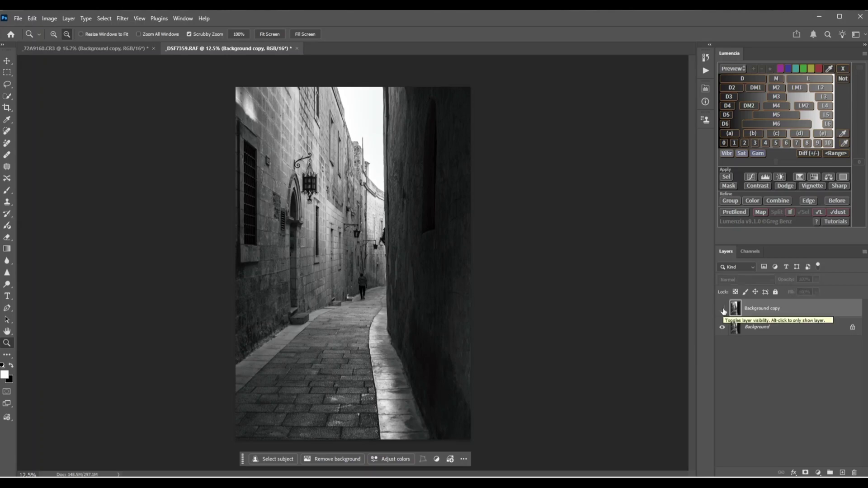
pyautogui.click(723, 310)
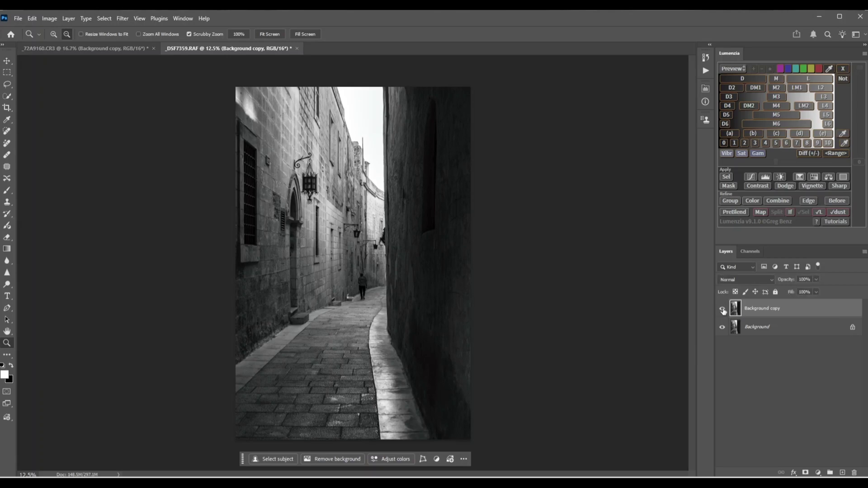
pyautogui.moveTo(362, 278); pyautogui.dragTo(448, 286)
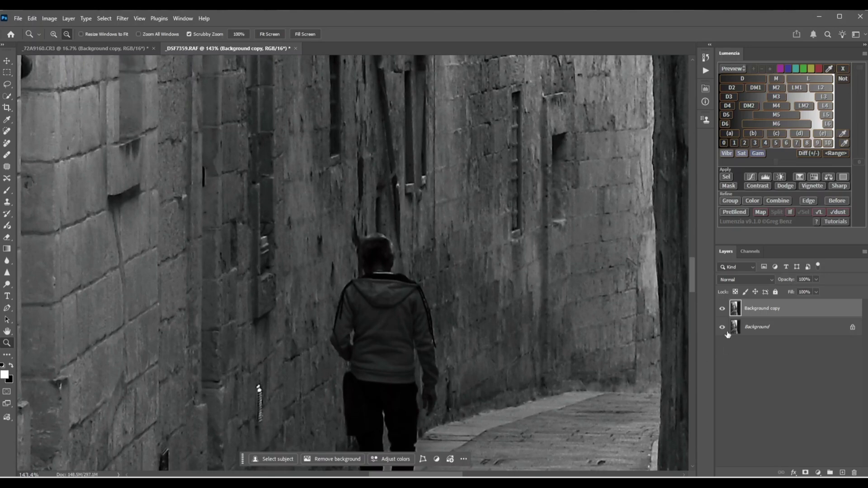
pyautogui.click(722, 312)
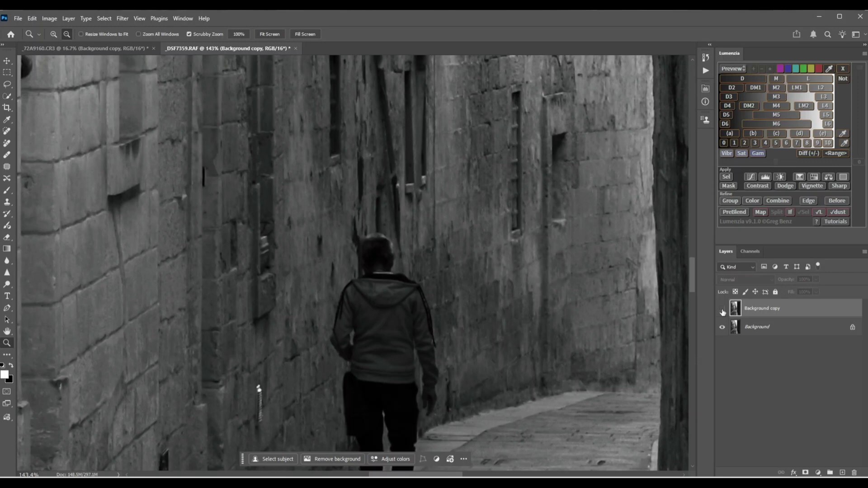
pyautogui.click(722, 311)
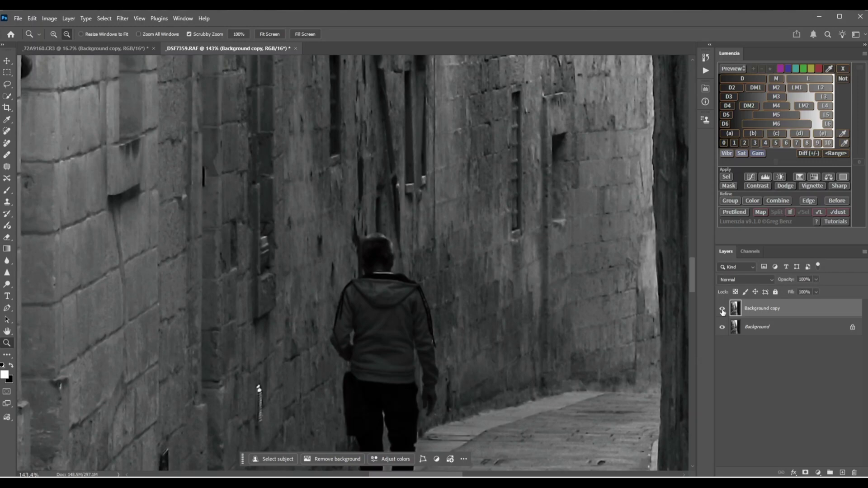
# Zoom back out to 12.5%, checking the sharpened layer against the original once more
pyautogui.keyDown('alt'); pyautogui.click(431, 292); pyautogui.keyUp('alt')
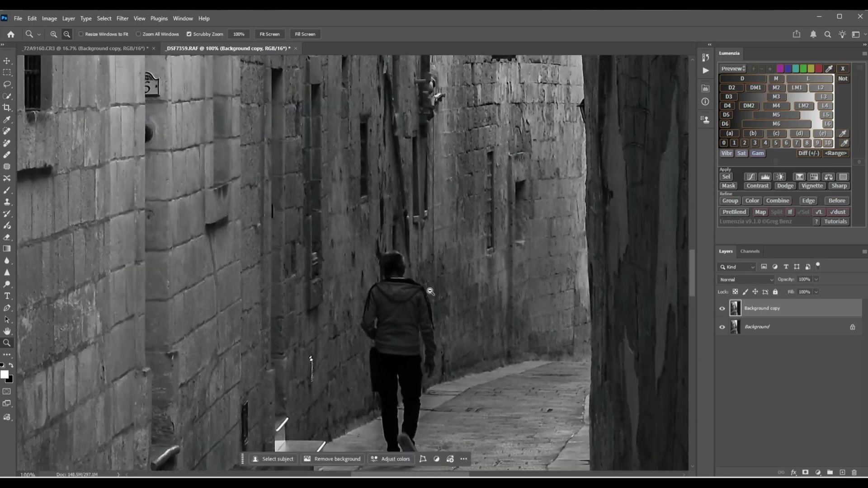
pyautogui.keyDown('alt'); pyautogui.click(429, 292); pyautogui.keyUp('alt')
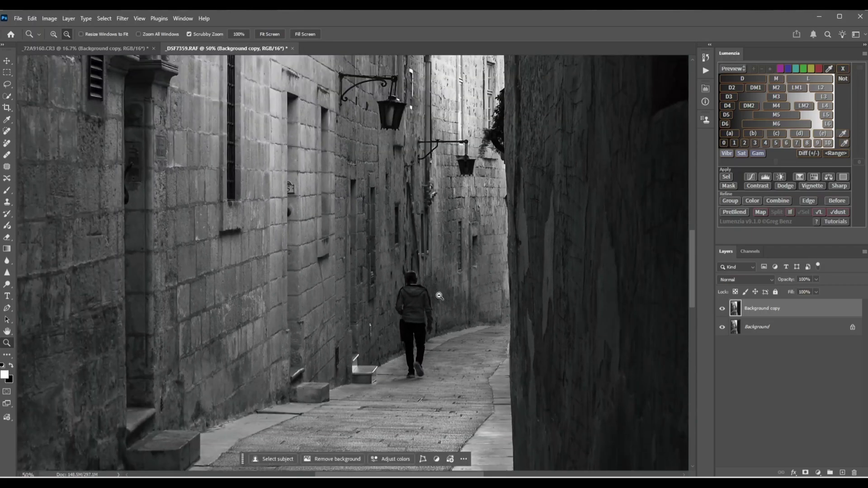
pyautogui.click(722, 309)
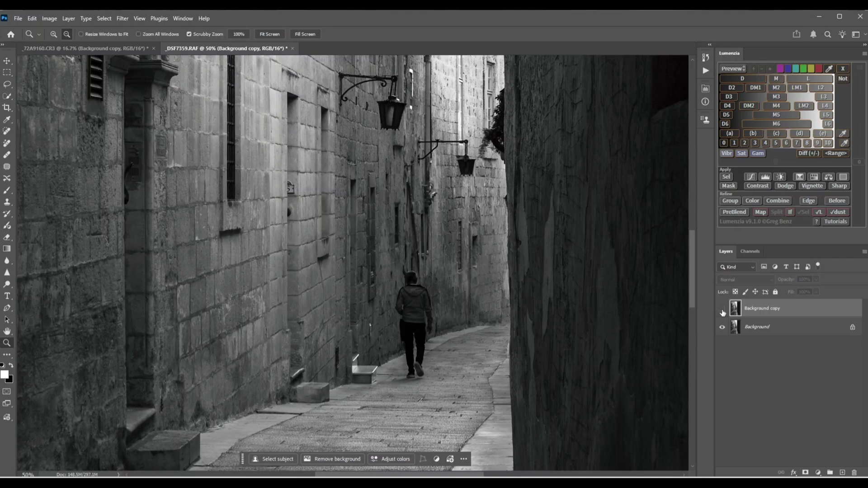
pyautogui.click(722, 309)
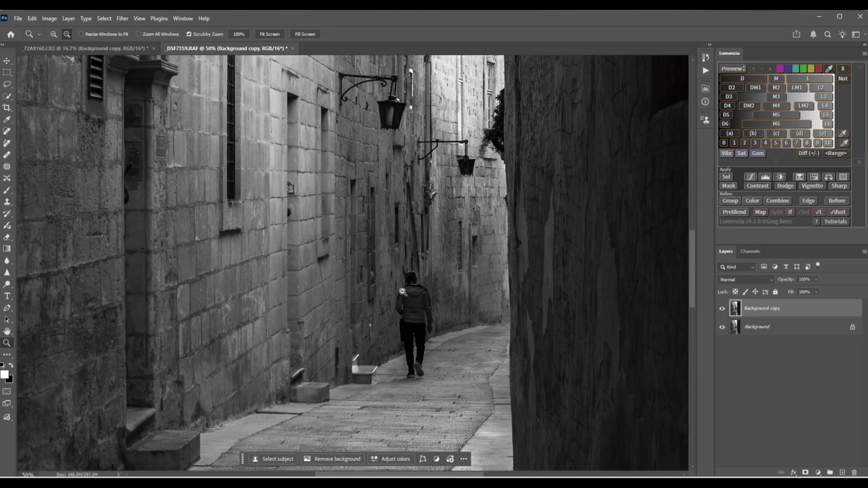
pyautogui.keyDown('alt'); pyautogui.click(403, 292); pyautogui.keyUp('alt')
pyautogui.keyDown('alt'); pyautogui.click(402, 292); pyautogui.keyUp('alt')
pyautogui.keyDown('alt'); pyautogui.click(402, 292); pyautogui.keyUp('alt')
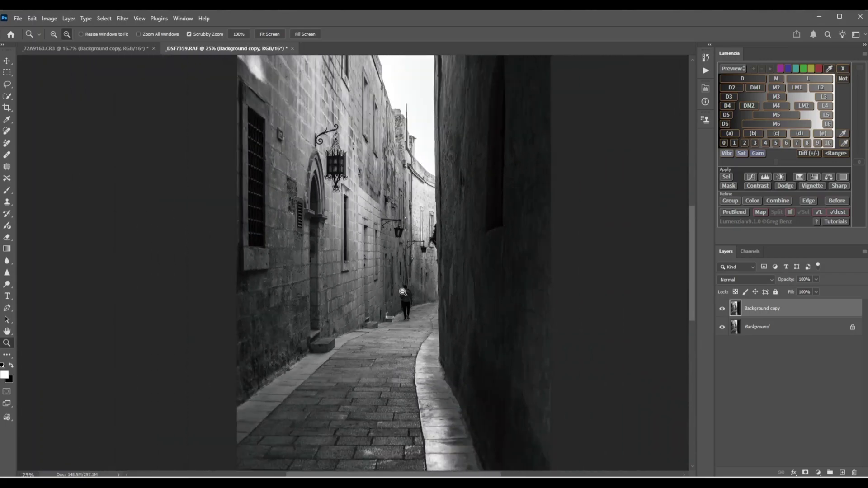
pyautogui.keyDown('alt'); pyautogui.click(402, 292); pyautogui.keyUp('alt')
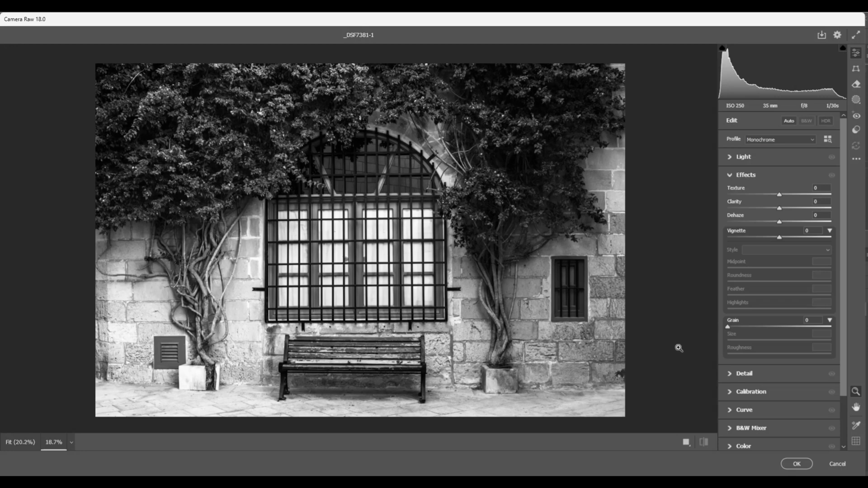
# In the Detail panel, set Sharpening to 49, Radius to 0.5 and Detail to 100
pyautogui.click(731, 374)
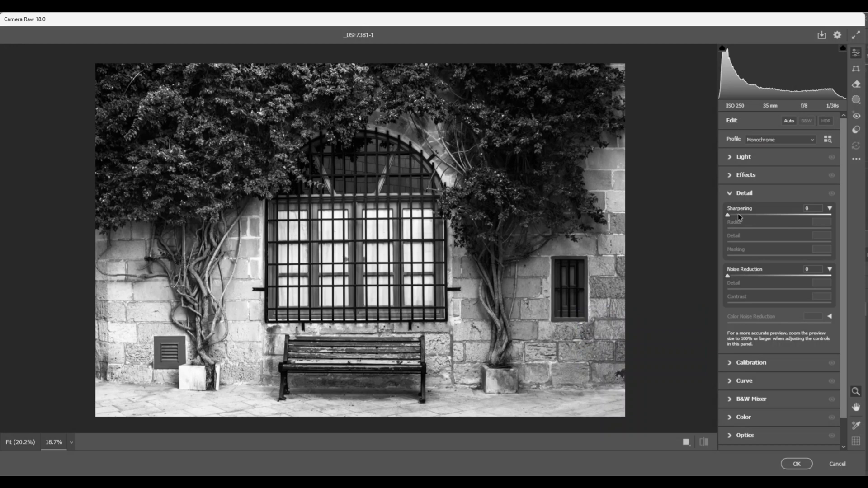
pyautogui.moveTo(727, 216); pyautogui.dragTo(762, 217)
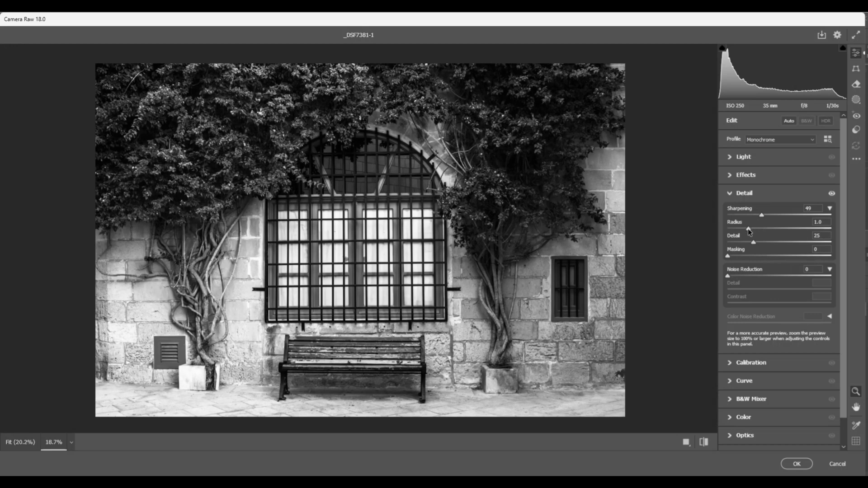
pyautogui.moveTo(748, 229); pyautogui.dragTo(709, 238)
pyautogui.moveTo(753, 243); pyautogui.dragTo(840, 252)
# Raise sharpening Masking through 61 to 64 while previewing the edge mask
pyautogui.moveTo(729, 258); pyautogui.dragTo(786, 260)
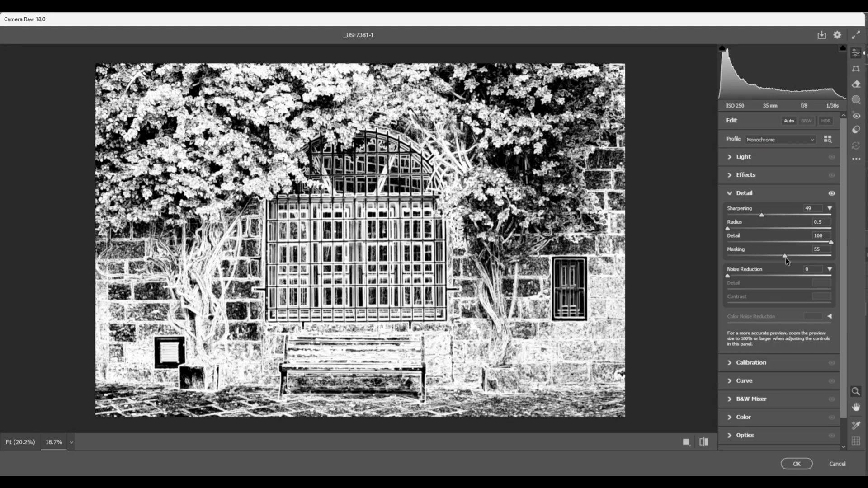
pyautogui.moveTo(785, 260); pyautogui.dragTo(791, 260)
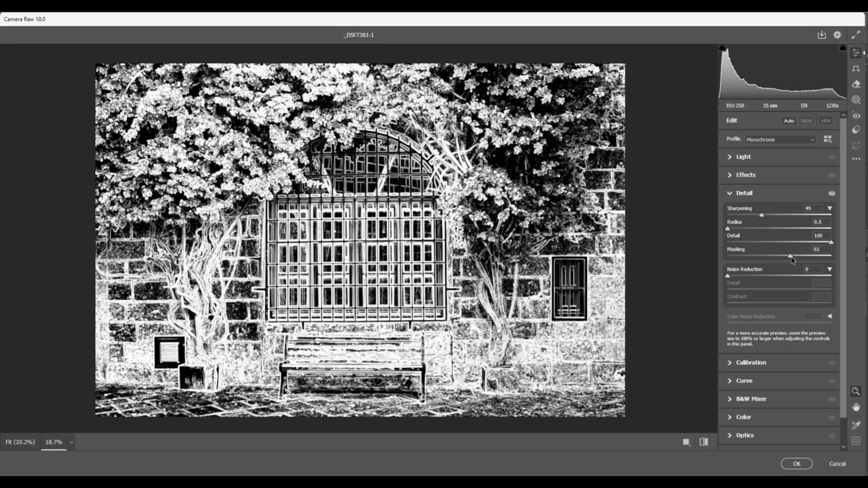
pyautogui.moveTo(791, 258); pyautogui.dragTo(794, 260)
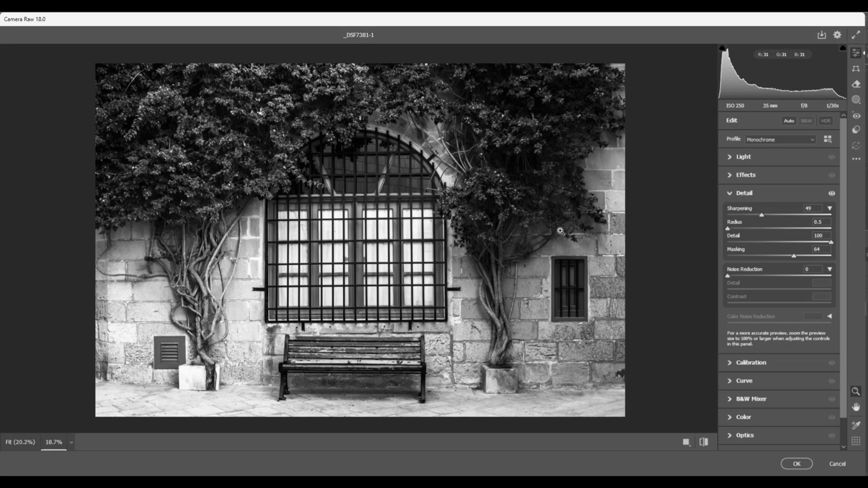
# Zoom the preview to about 100% on the vine trunk and stone wall beside the window
pyautogui.hotkey('ctrl', '0')
pyautogui.moveTo(504, 257); pyautogui.dragTo(604, 272)
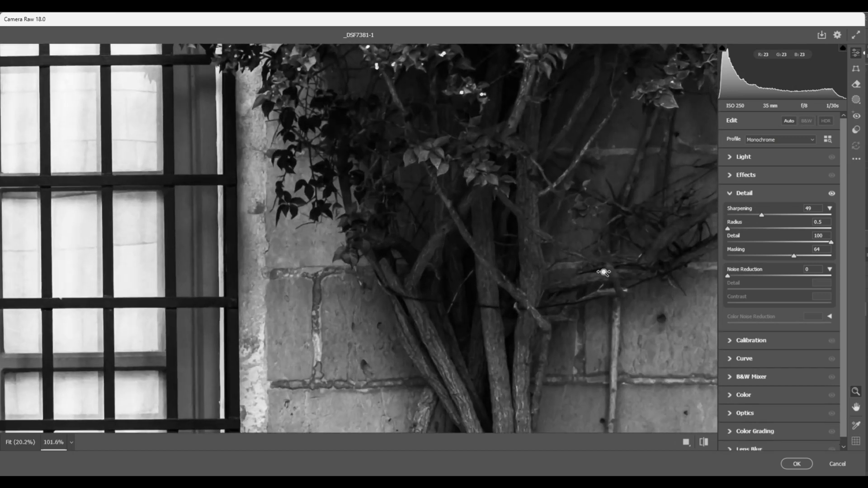
pyautogui.moveTo(604, 272); pyautogui.dragTo(605, 269)
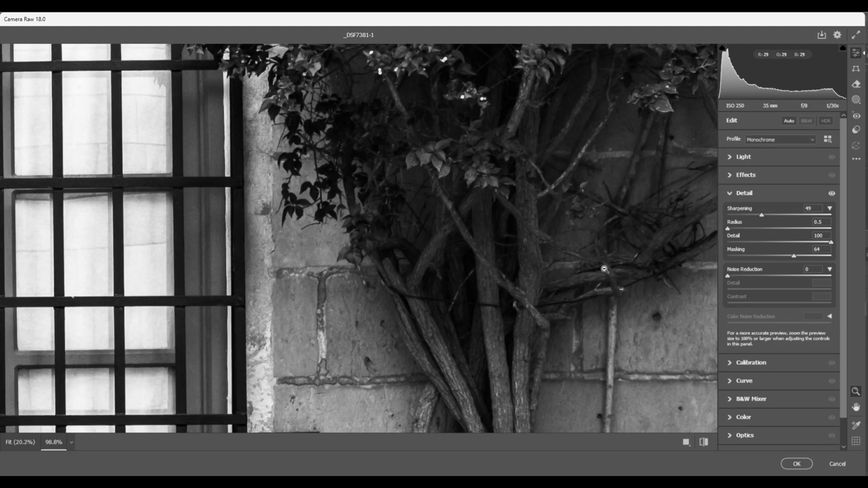
# In the Effects panel, set Texture to +18 and Clarity to +13
pyautogui.click(730, 178)
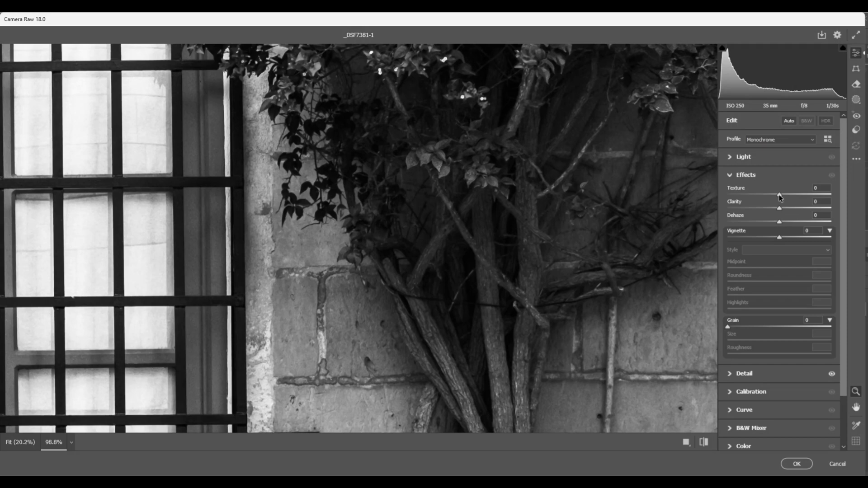
pyautogui.moveTo(780, 197); pyautogui.dragTo(788, 198)
pyautogui.moveTo(779, 209); pyautogui.dragTo(786, 208)
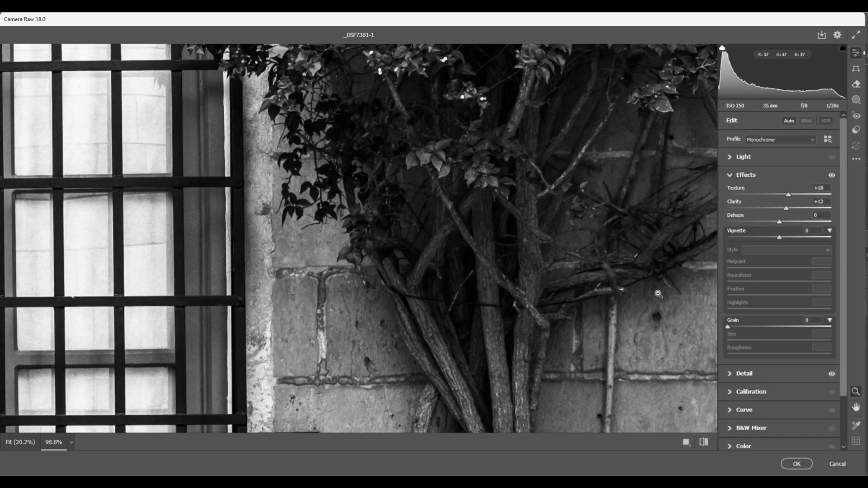
# Zoom out until the whole bench-and-window photo fits the Camera Raw preview
pyautogui.moveTo(658, 294); pyautogui.dragTo(635, 297)
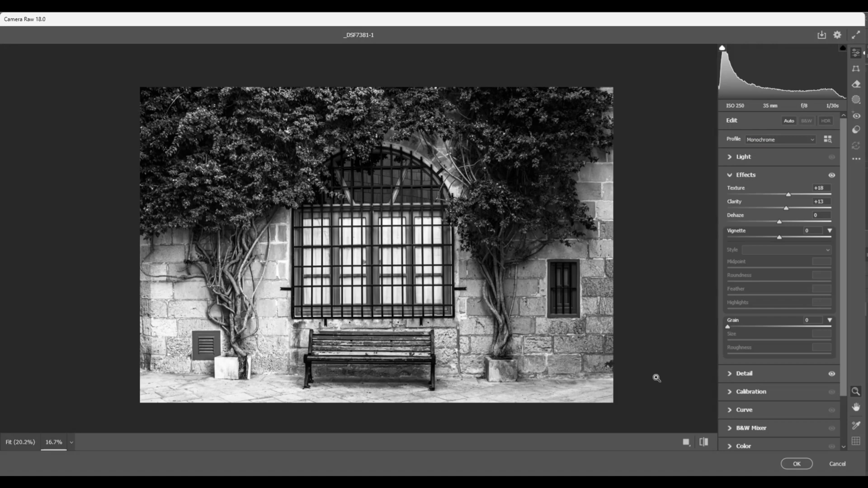
# Accept the Camera Raw edits and check the church, alley and _DSF7381-1 document tabs
pyautogui.click(796, 464)
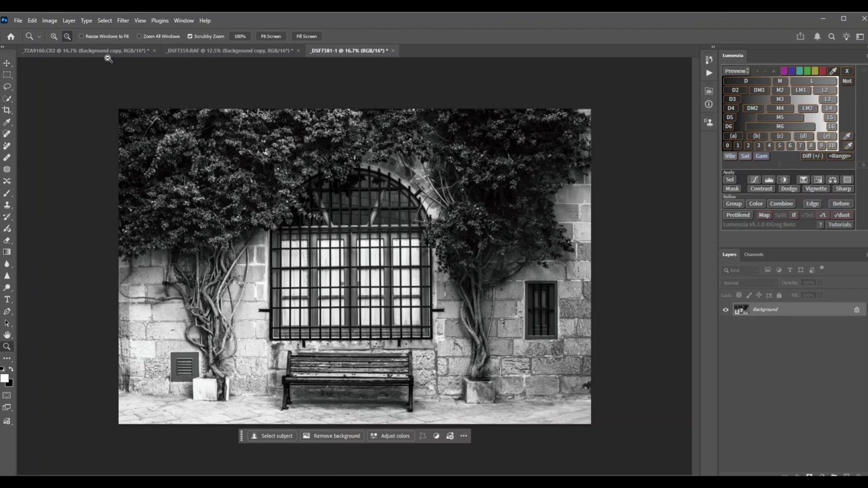
pyautogui.click(87, 52)
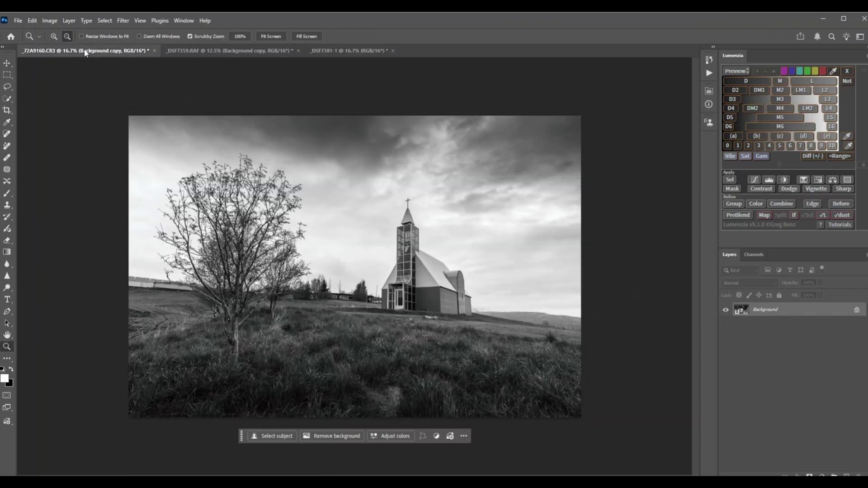
pyautogui.click(220, 51)
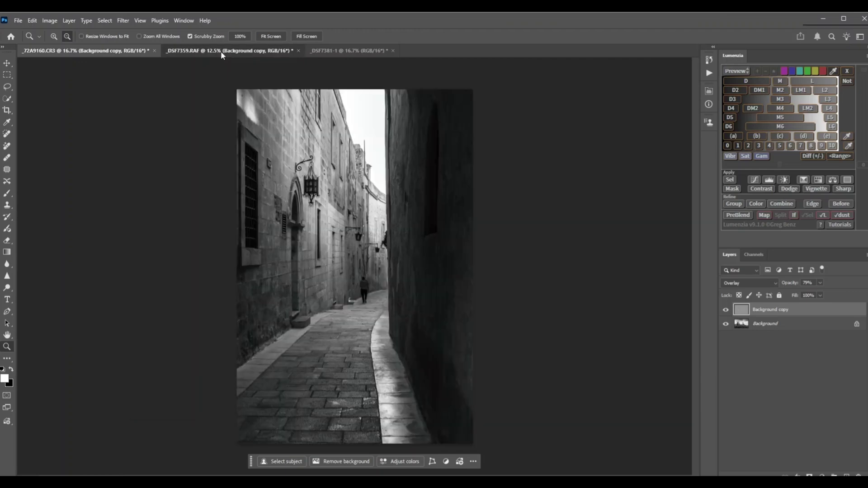
pyautogui.click(340, 51)
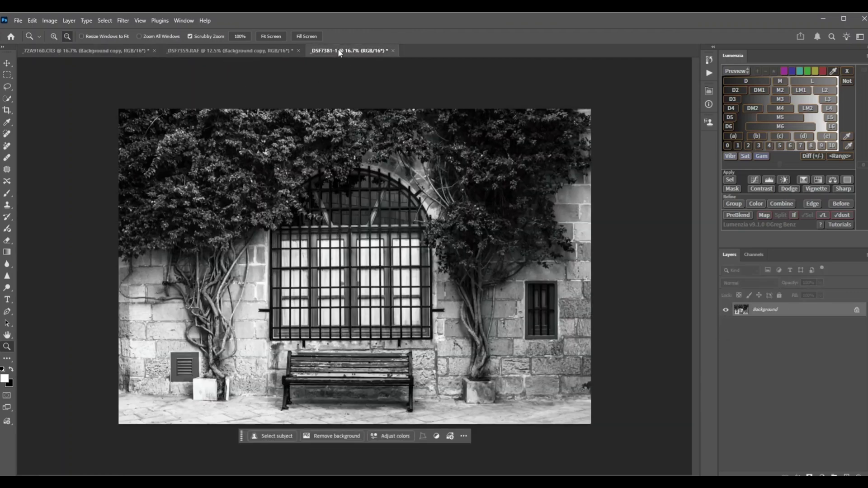